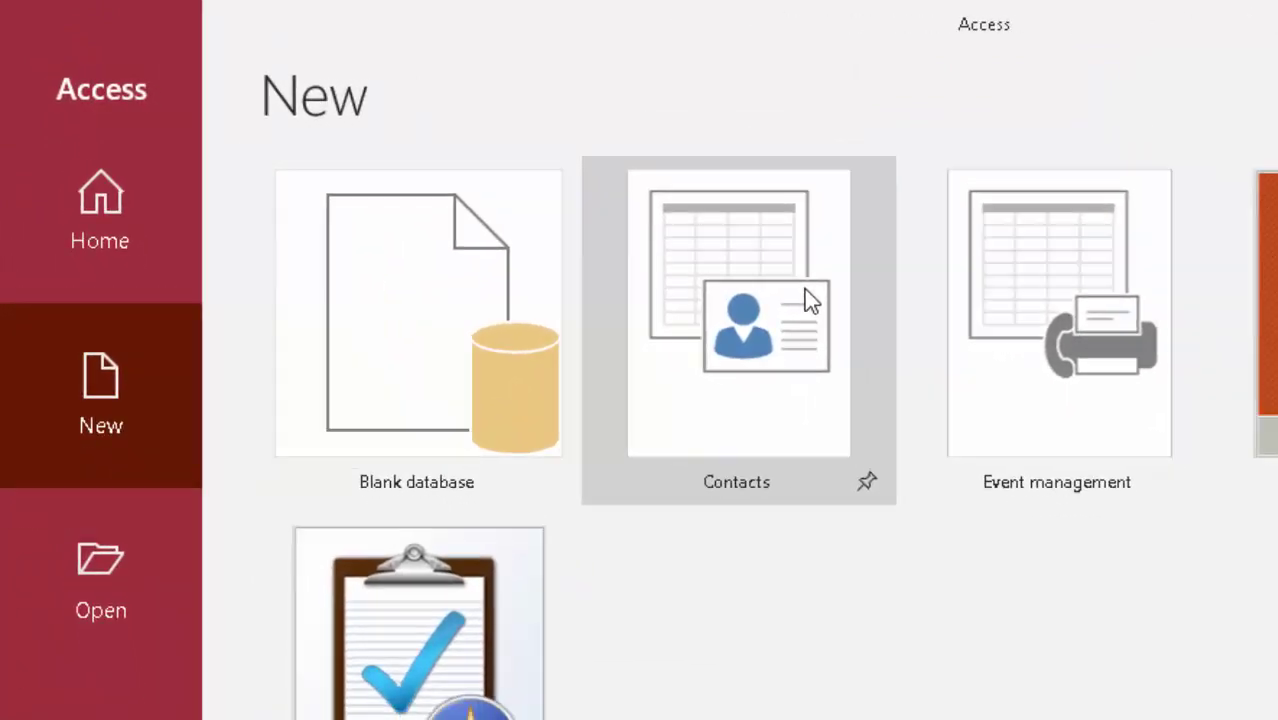
Create a database from the Contacts template, retrying after dismissing the download error.
left_click(870, 318)
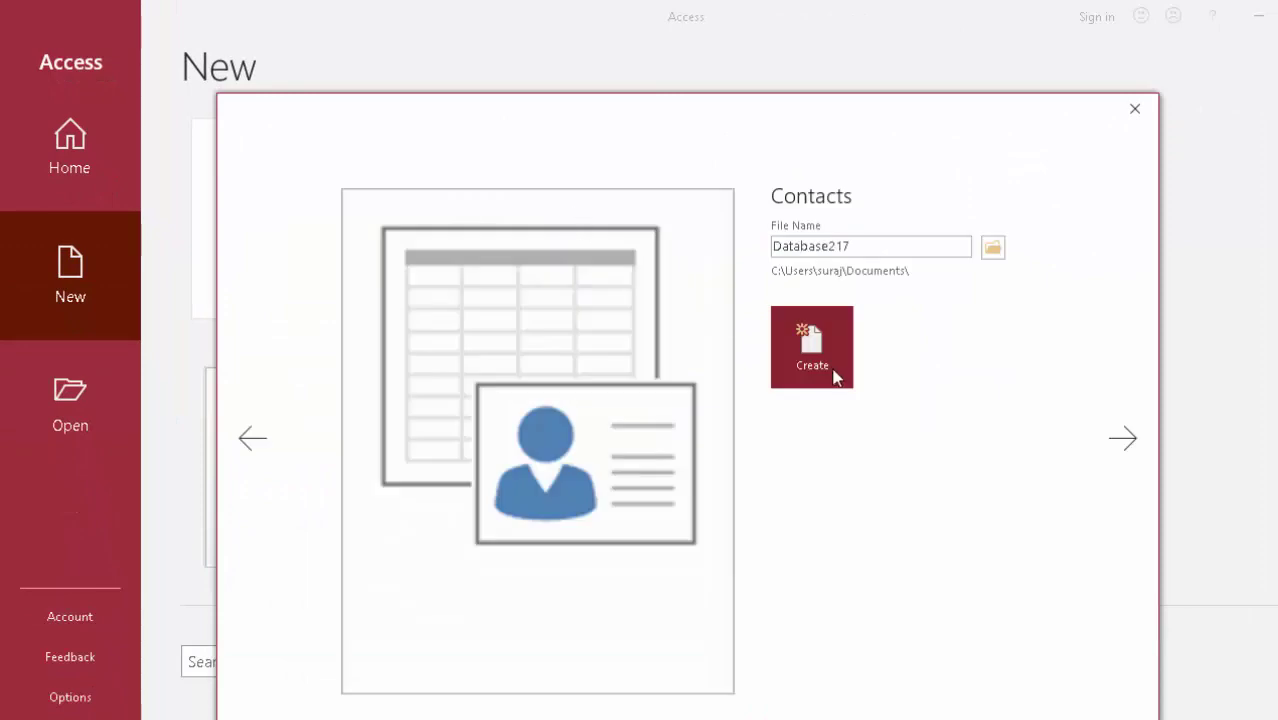
left_click(834, 375)
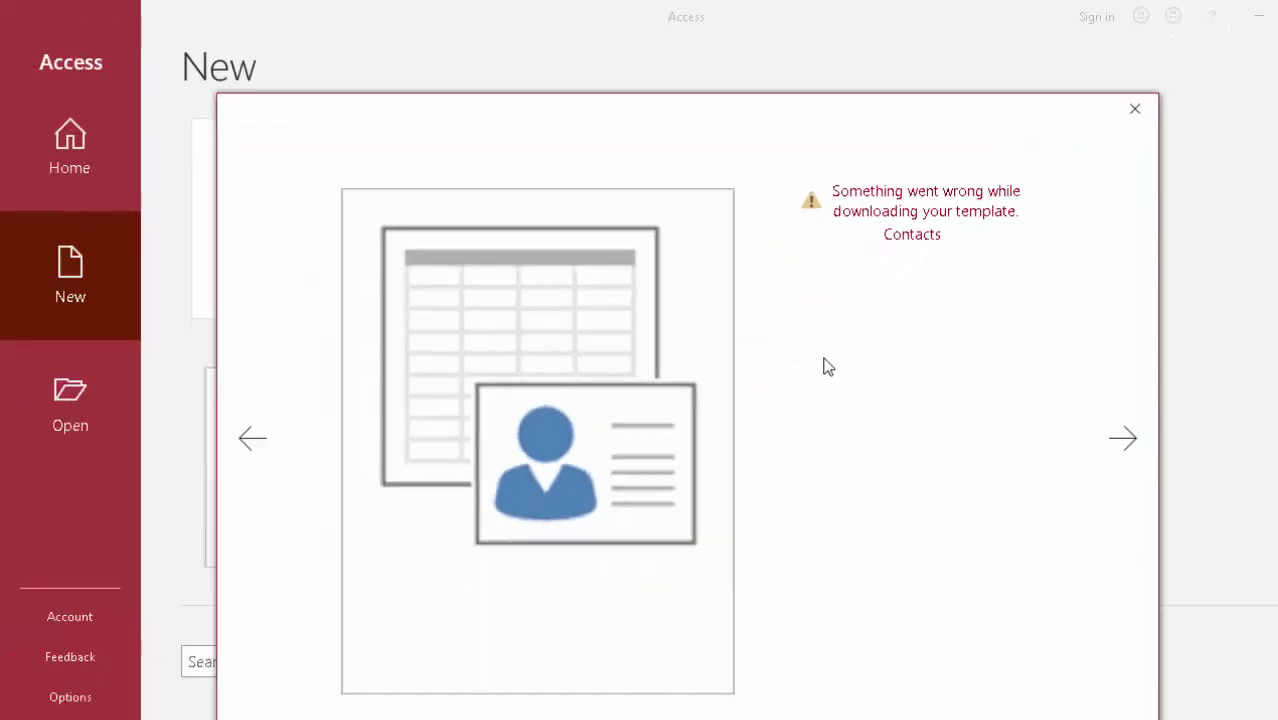
left_click(1136, 110)
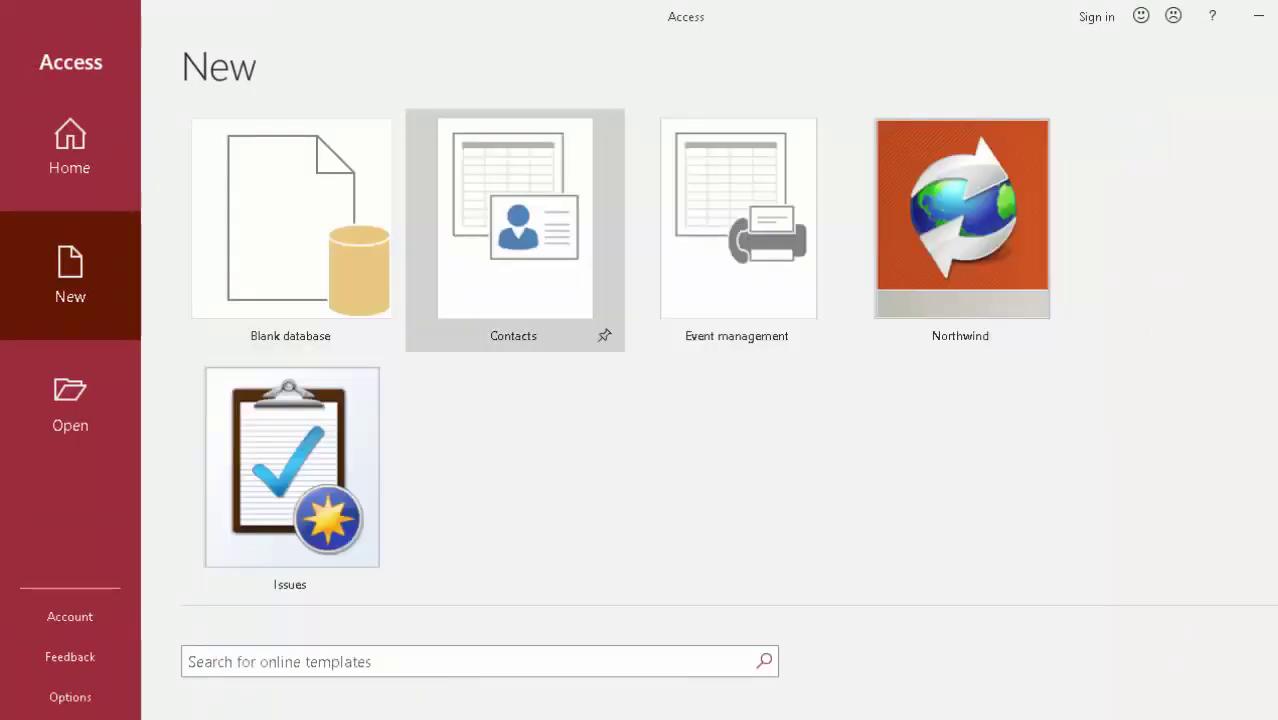
left_click(538, 233)
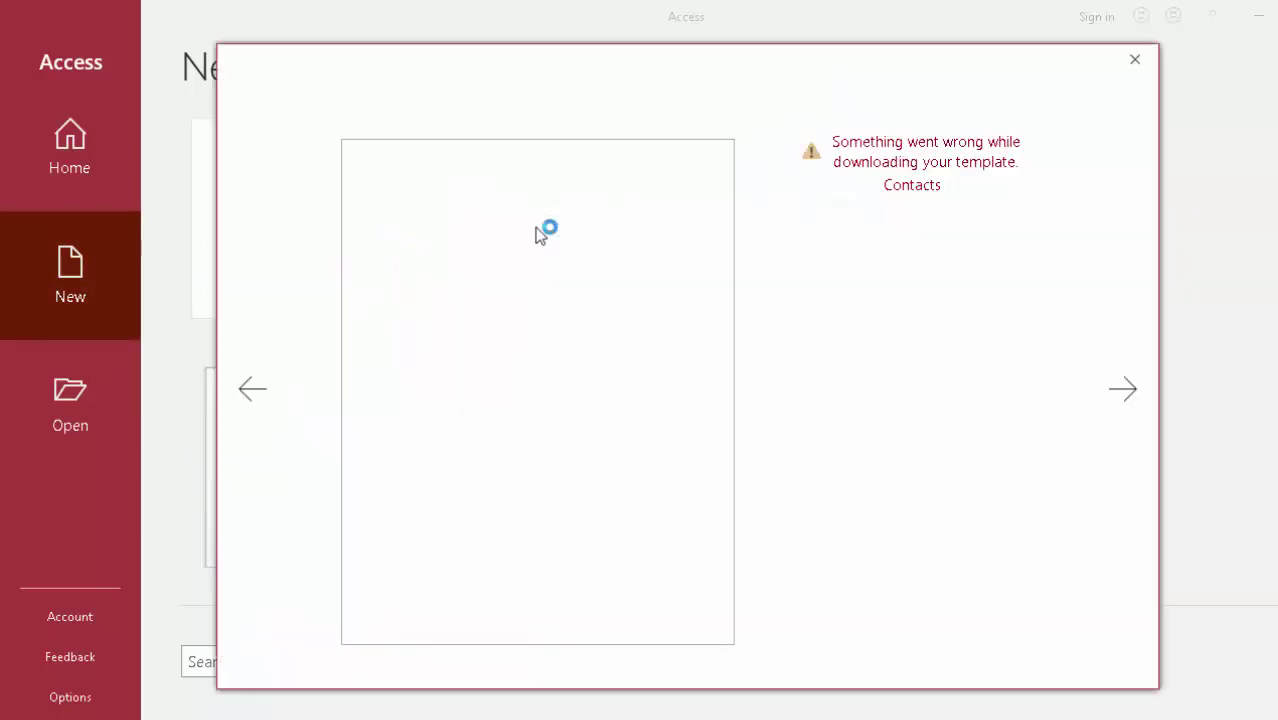
left_click(512, 580)
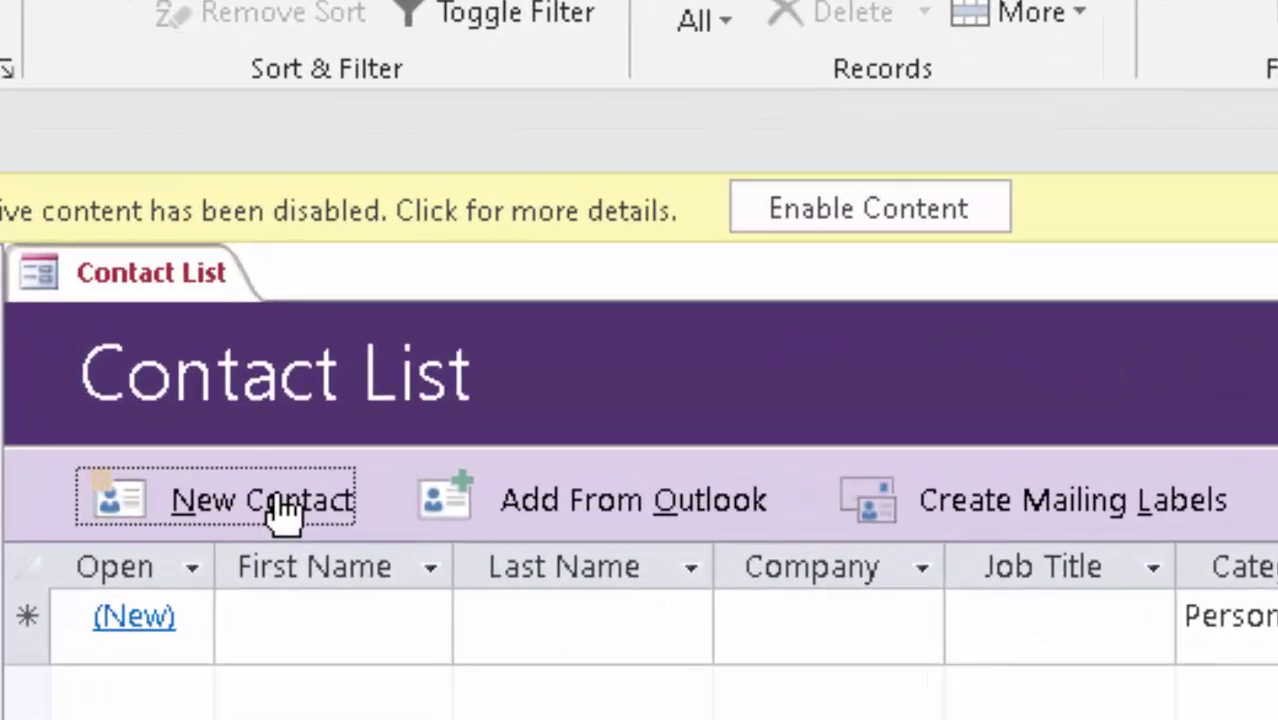
left_click(325, 326)
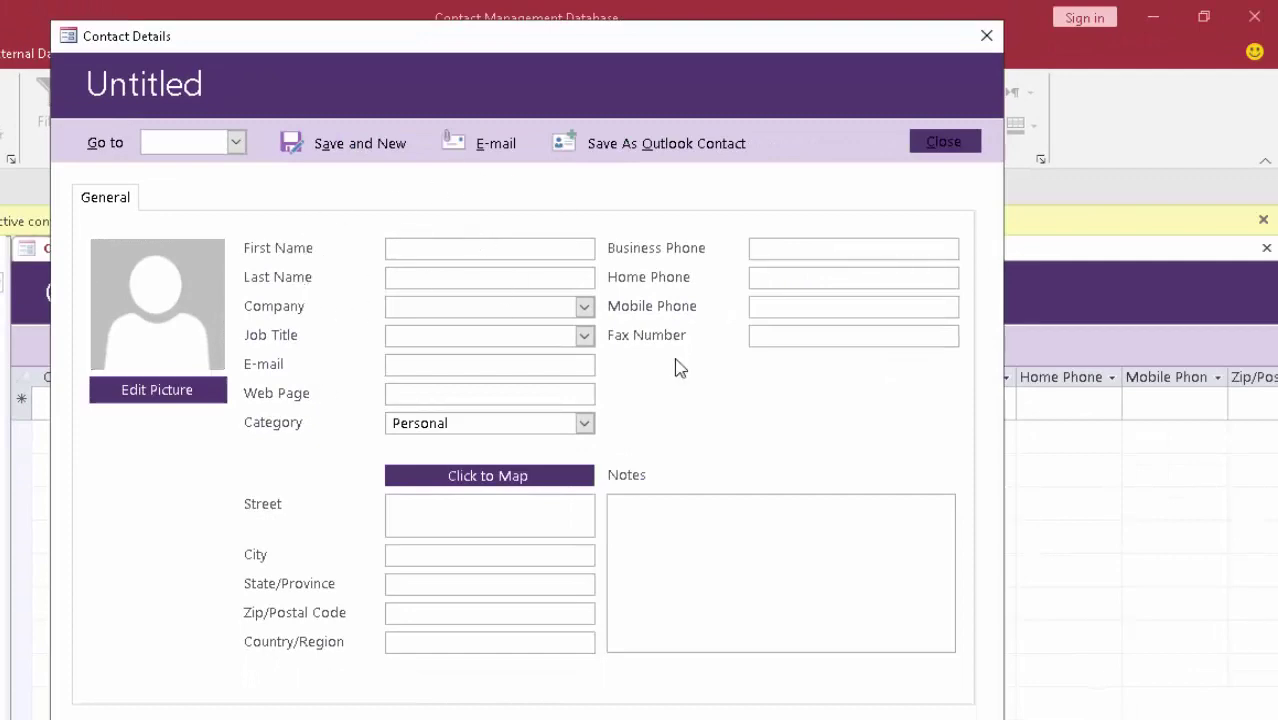
left_click(990, 40)
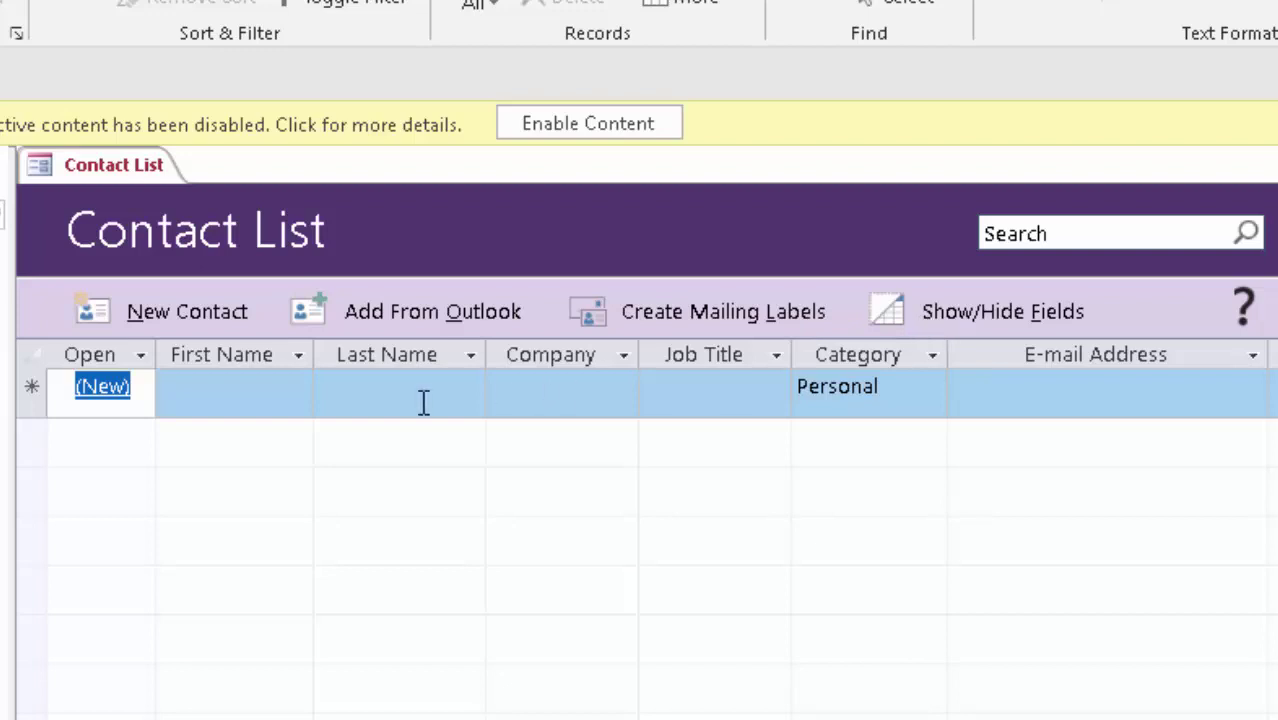
left_click(214, 403)
left_click(456, 399)
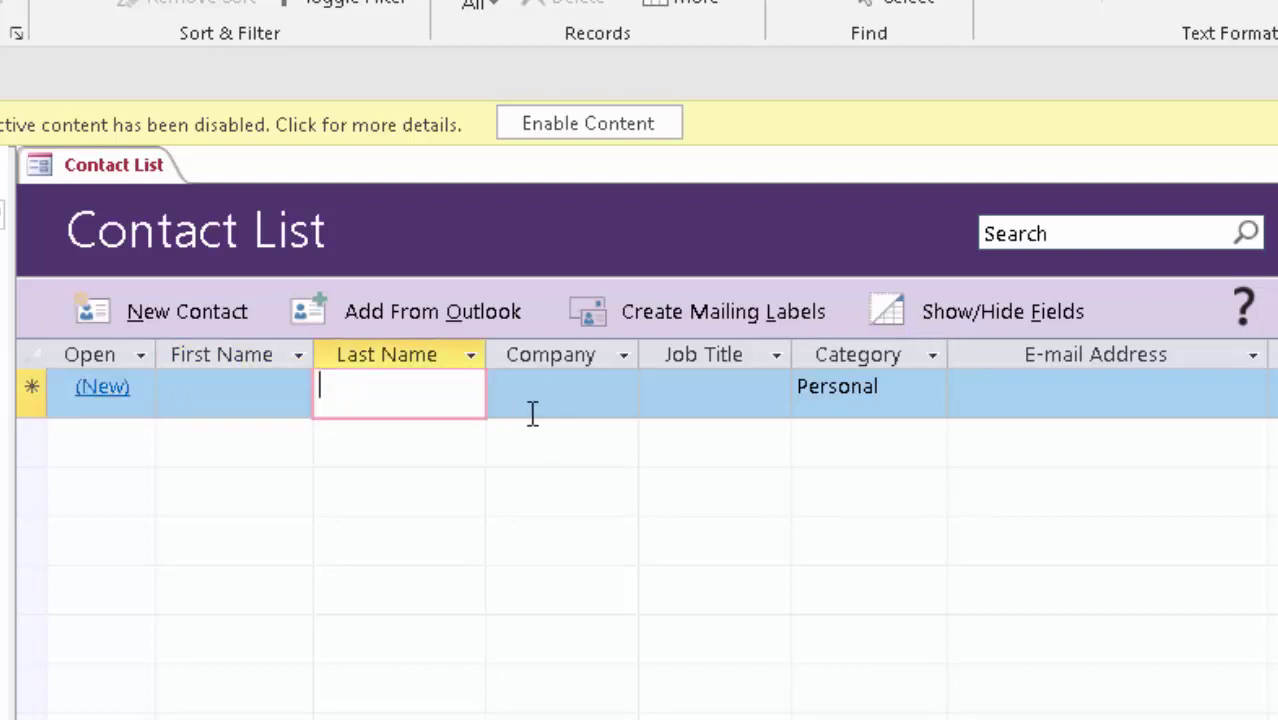
left_click(589, 394)
left_click(622, 398)
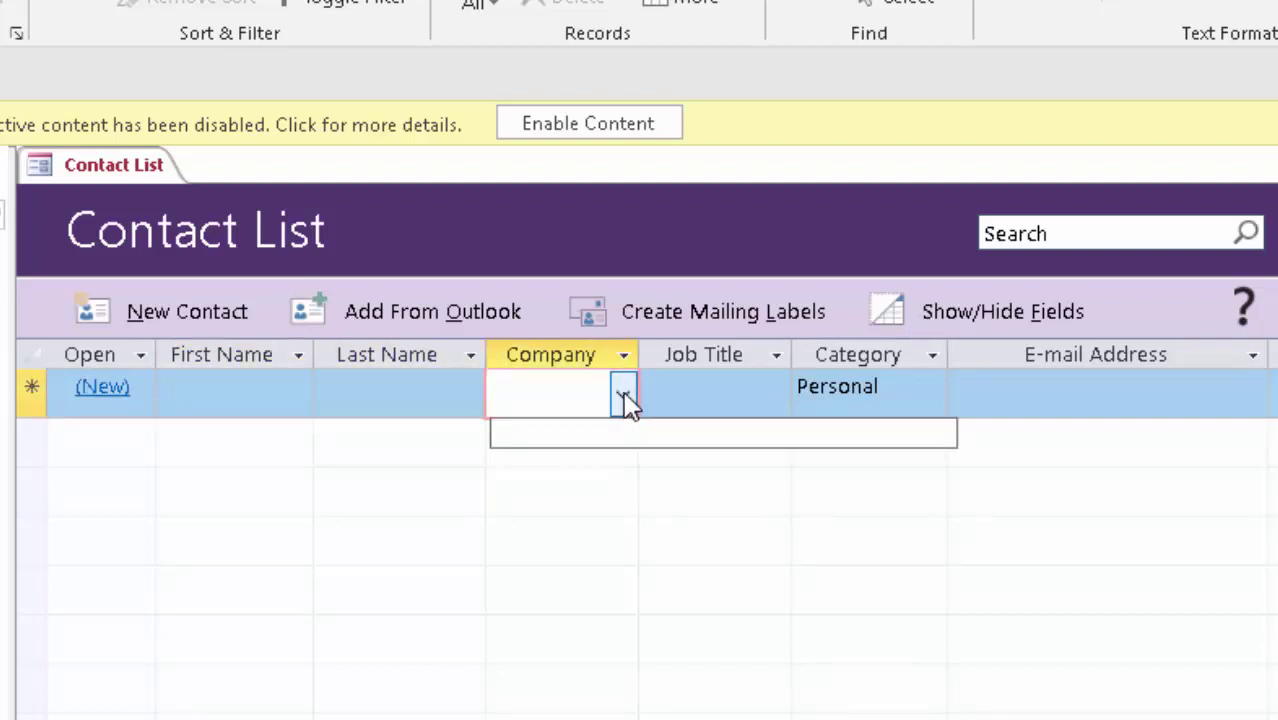
left_click(622, 398)
left_click(678, 390)
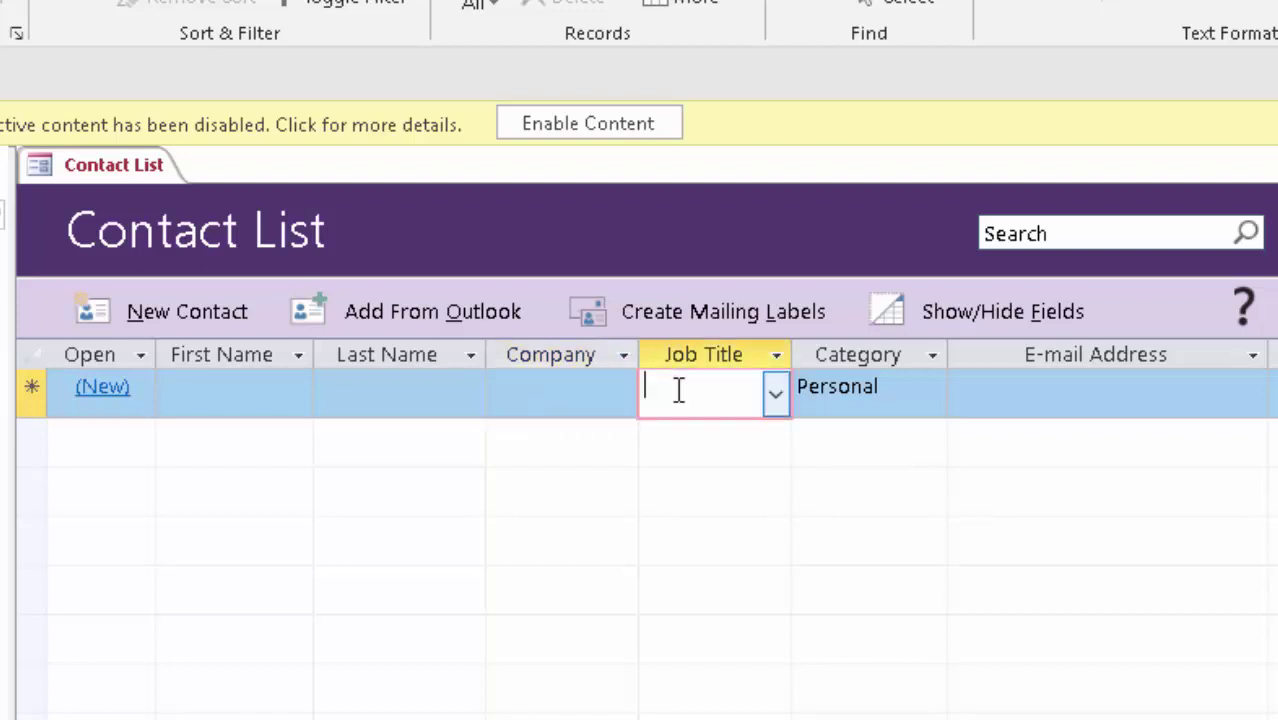
left_click(778, 404)
left_click(780, 404)
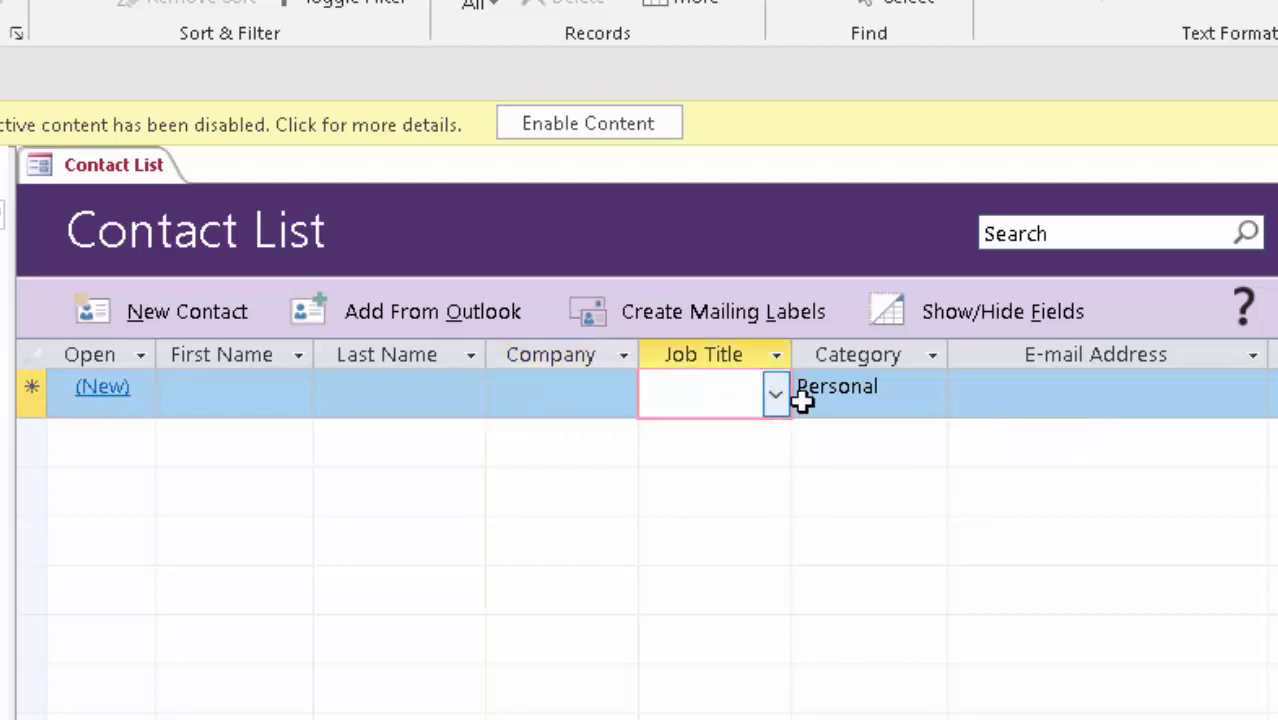
left_click(890, 386)
left_click(930, 398)
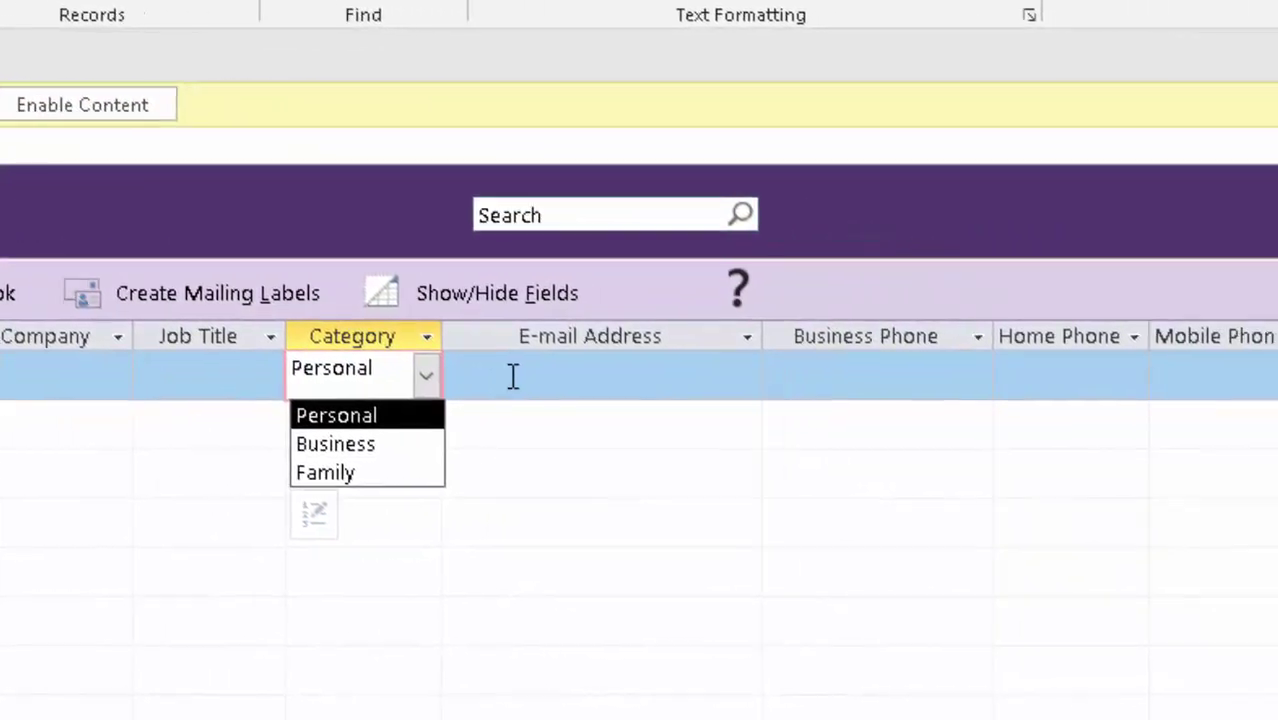
left_click(512, 376)
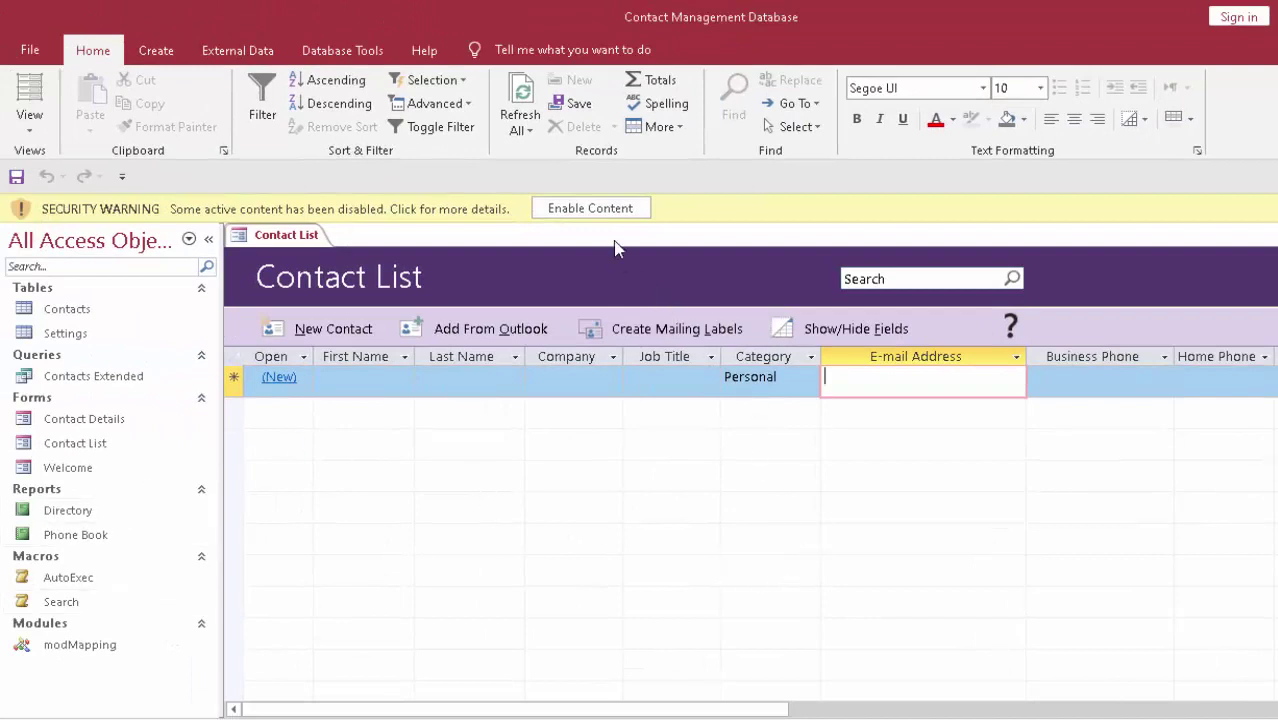
Enable content, start from the Welcome form, and open Contacts, Settings and Contacts Extended.
left_click(613, 207)
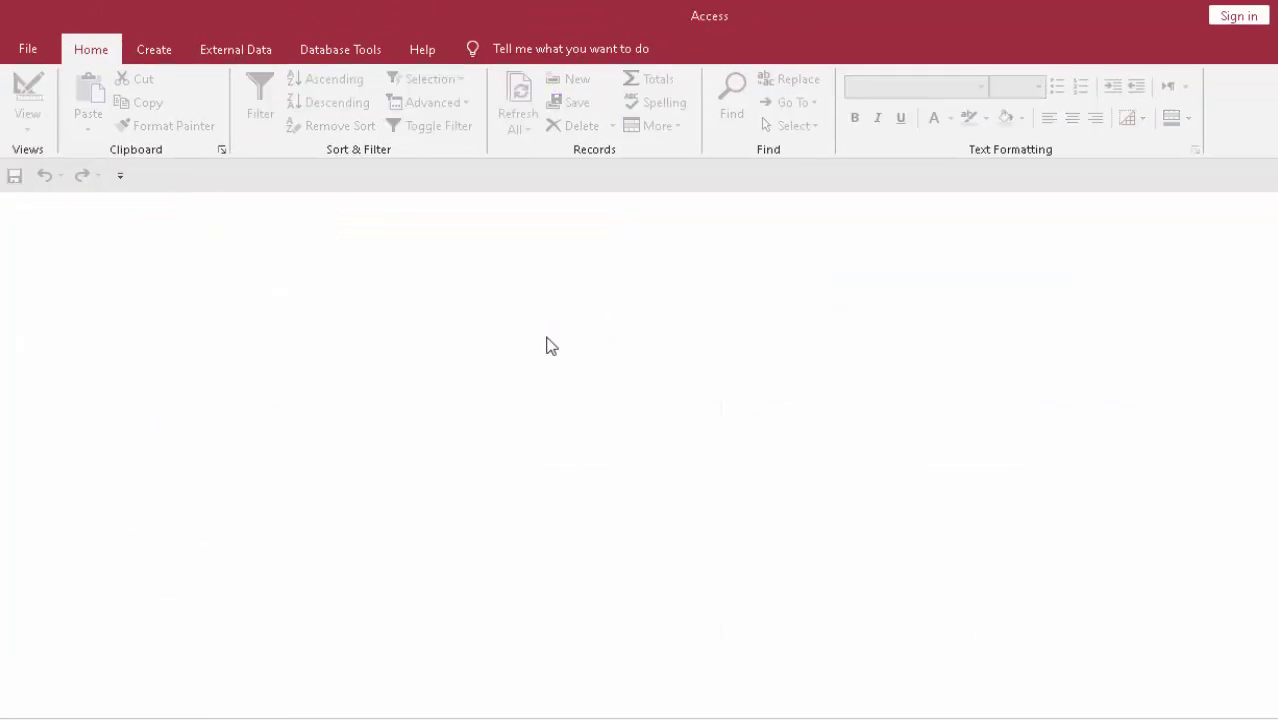
left_click(1117, 616)
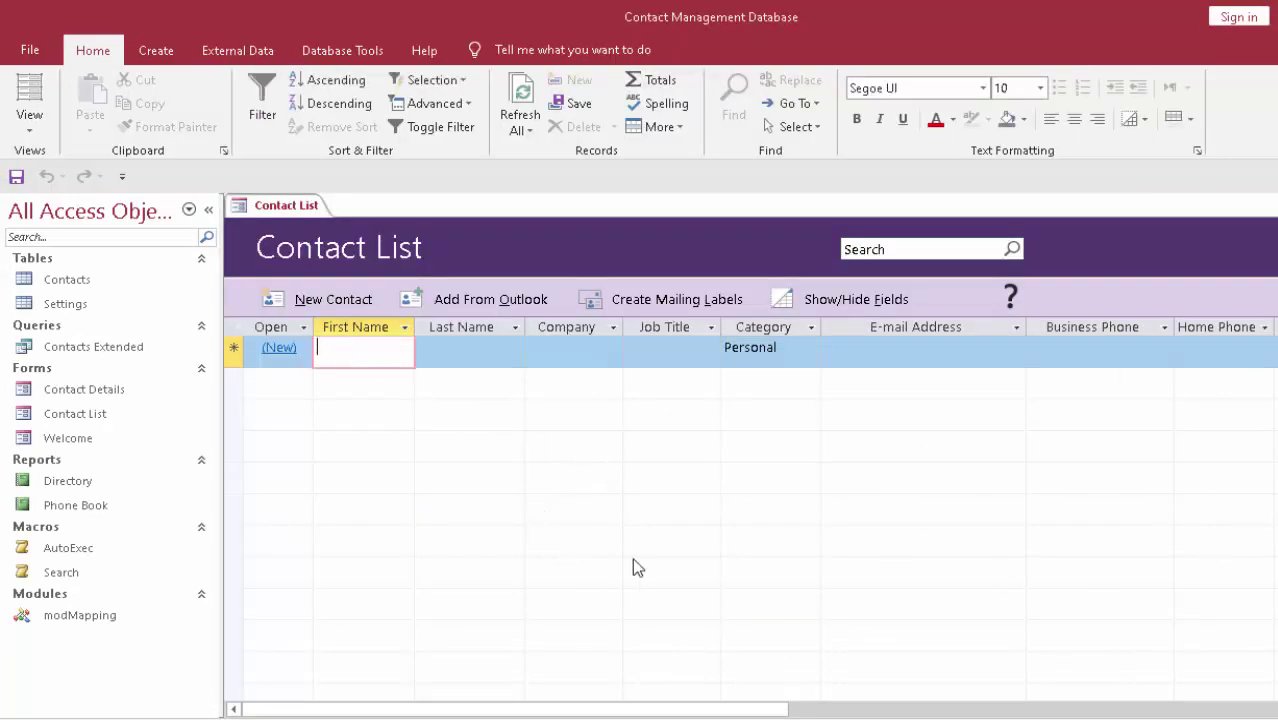
double_click(84, 287)
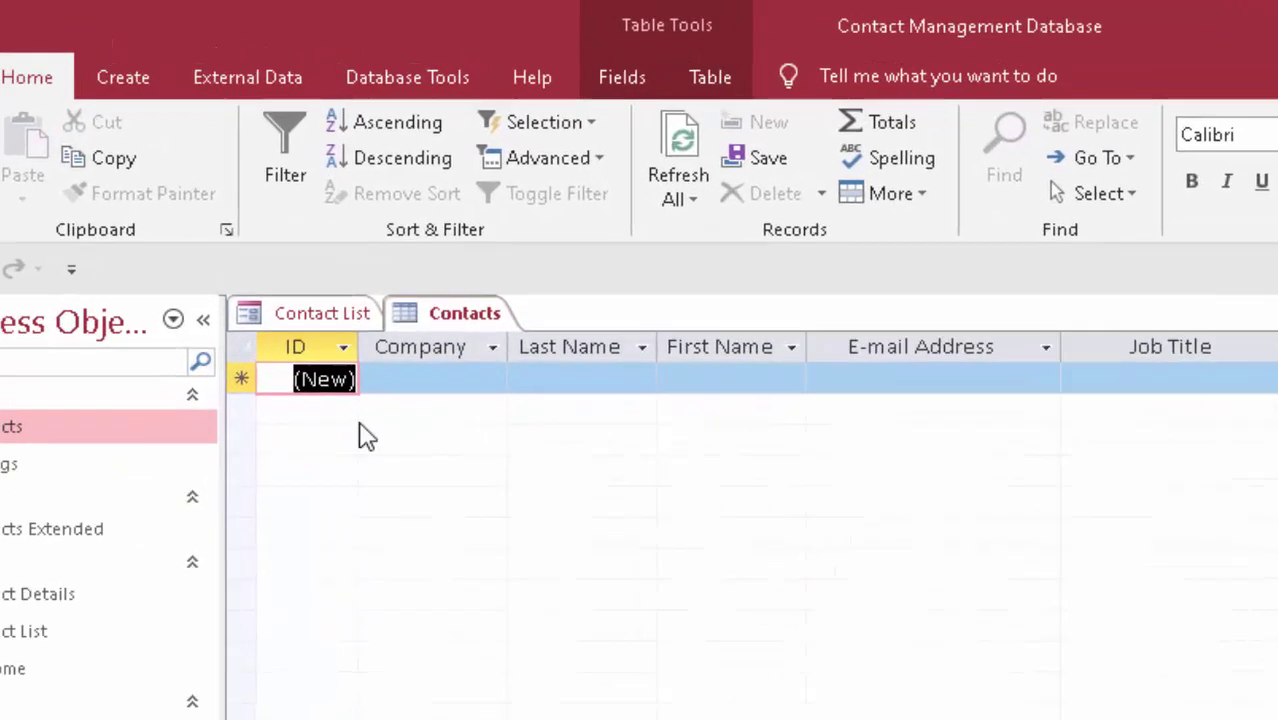
double_click(55, 498)
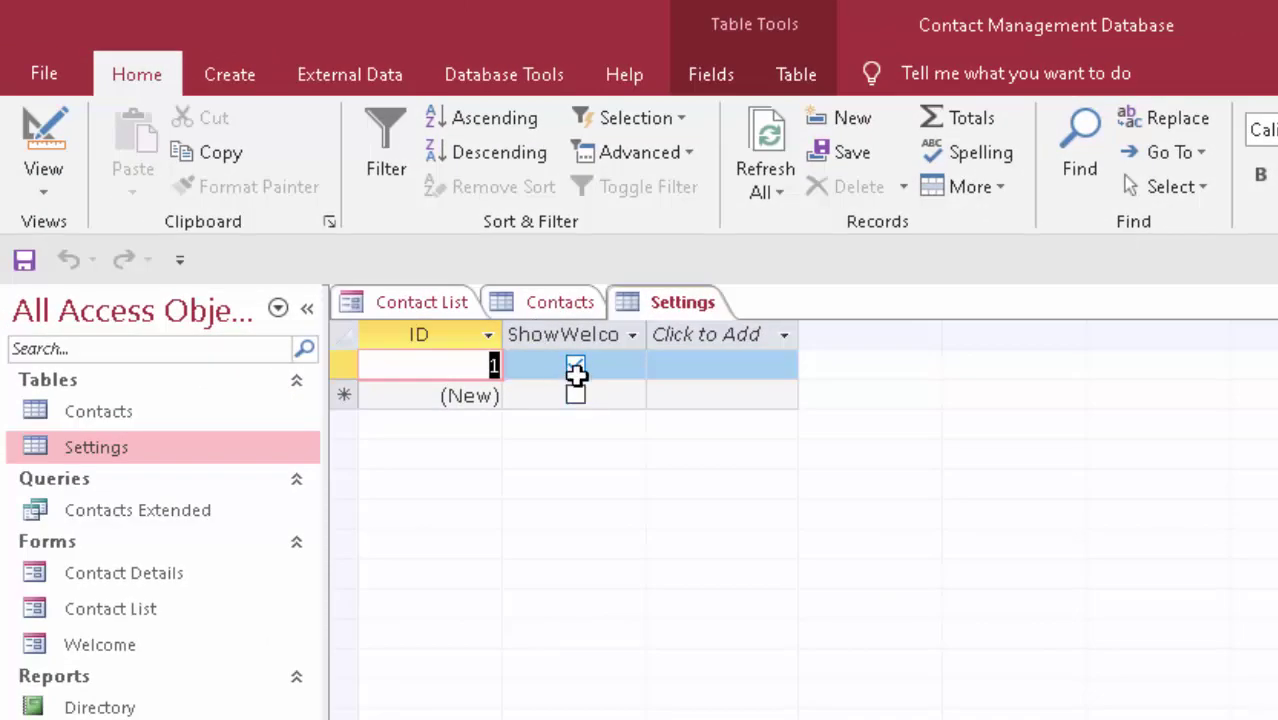
left_click(131, 530)
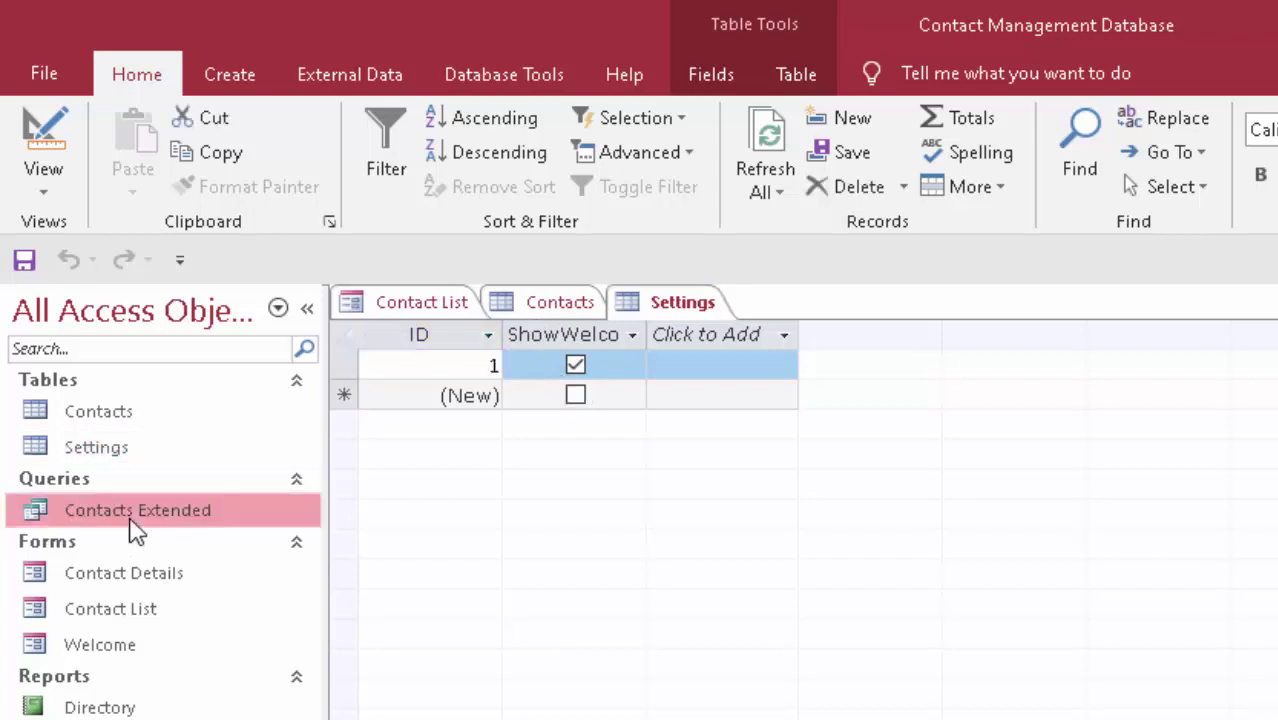
double_click(137, 531)
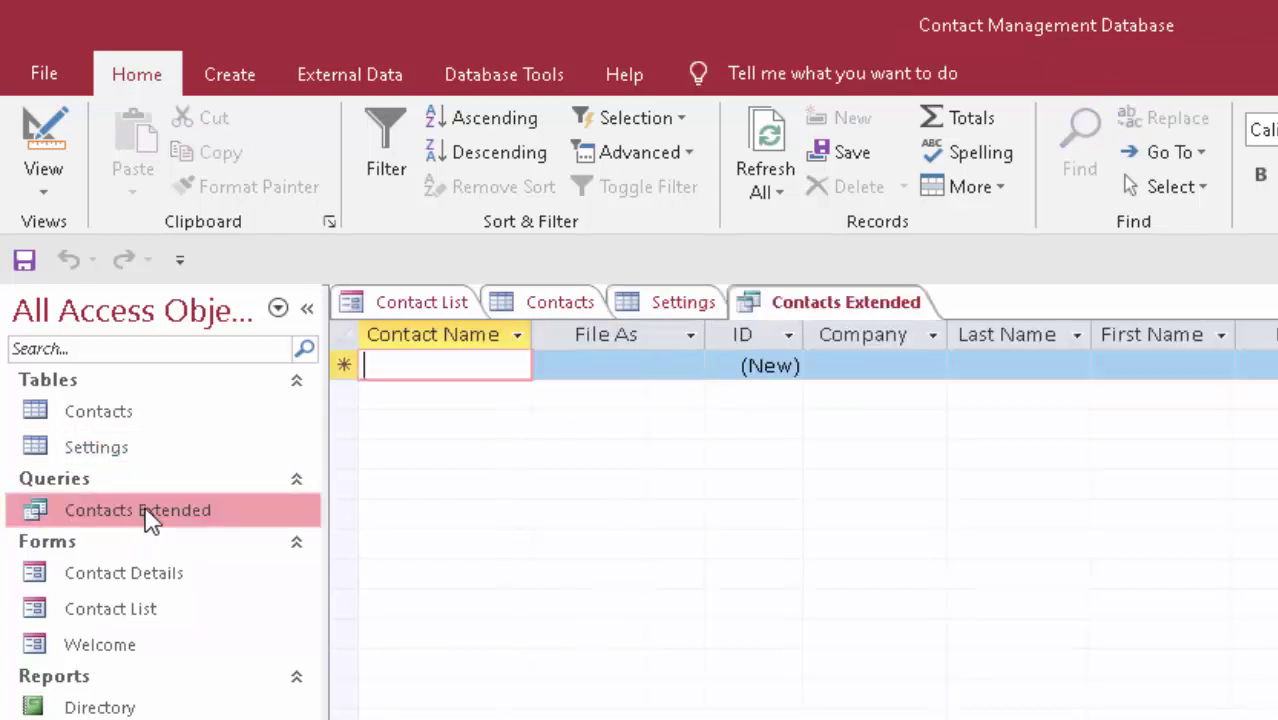
Open the Contacts Extended query in Design View and widen its Contact Name and File As columns.
left_click(150, 517)
right_click(152, 521)
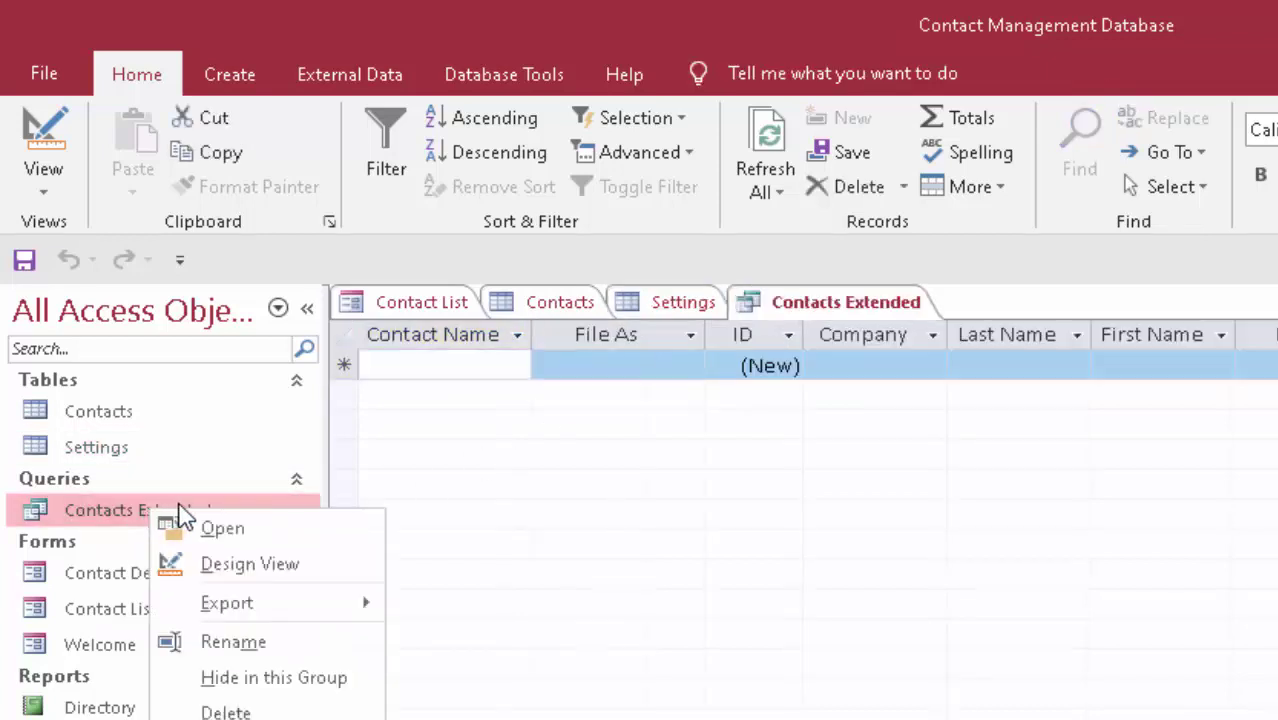
left_click(200, 562)
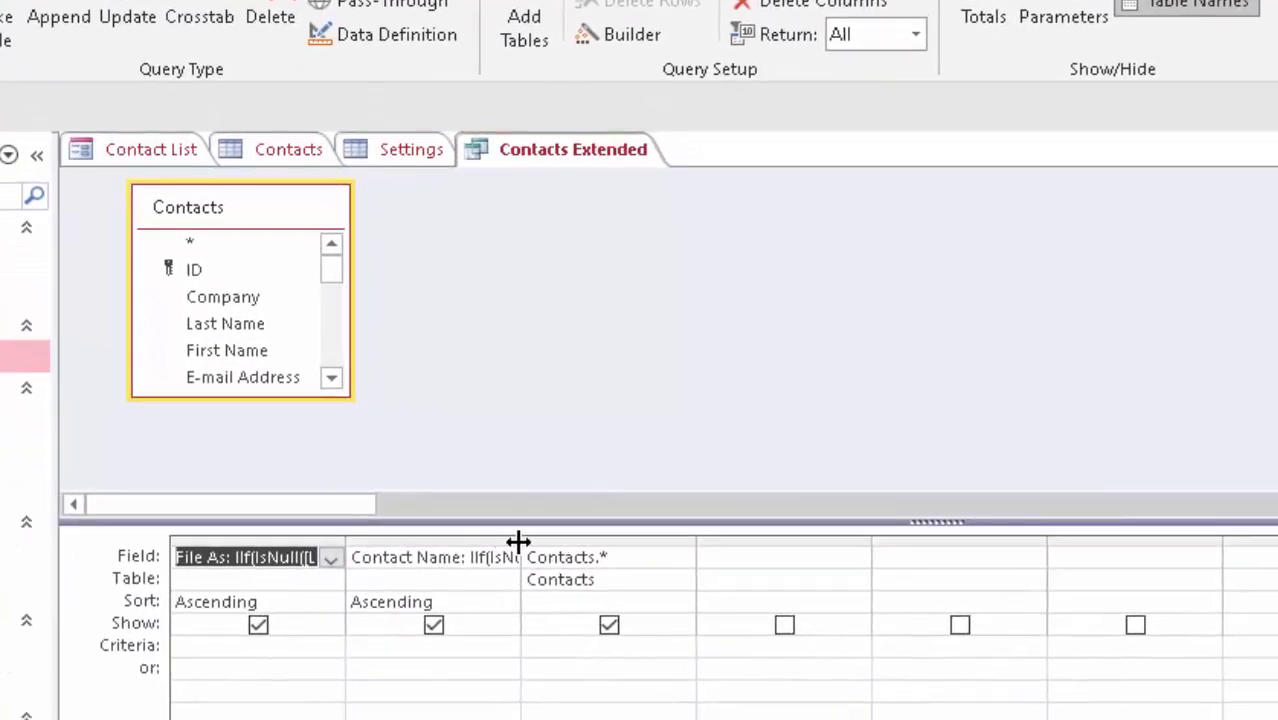
left_click_drag(518, 541, 567, 605)
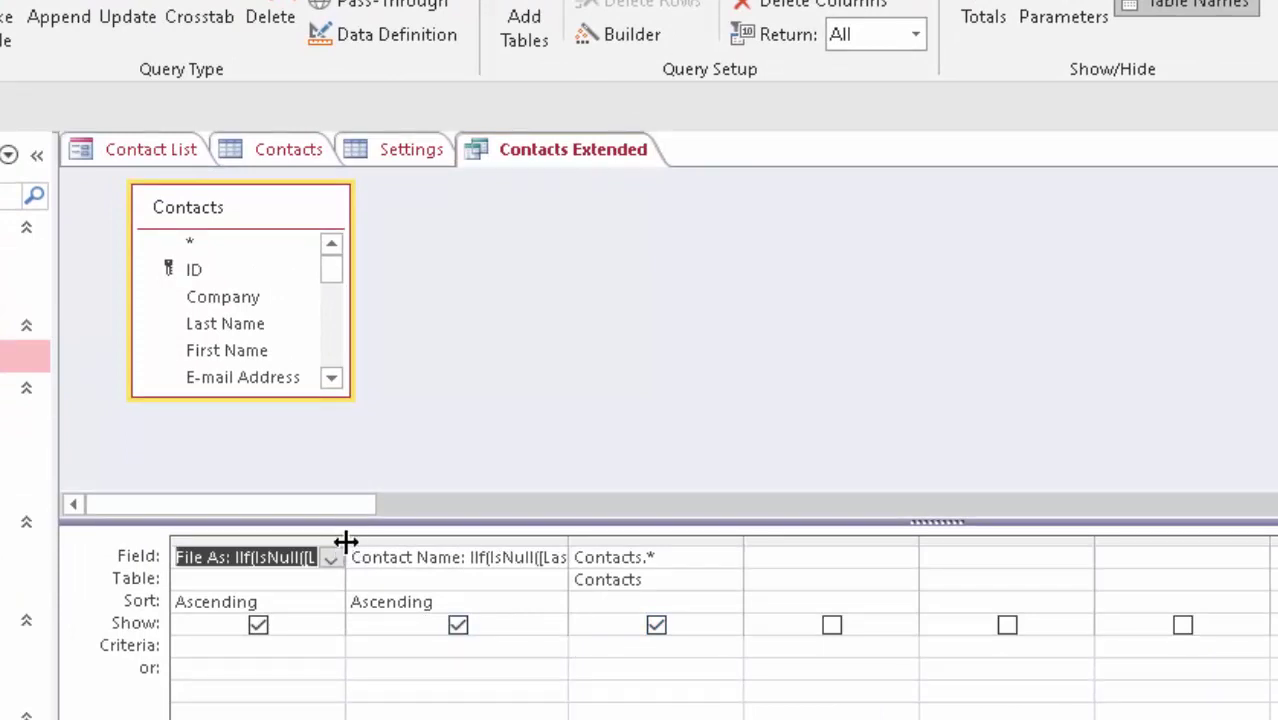
left_click_drag(345, 541, 501, 690)
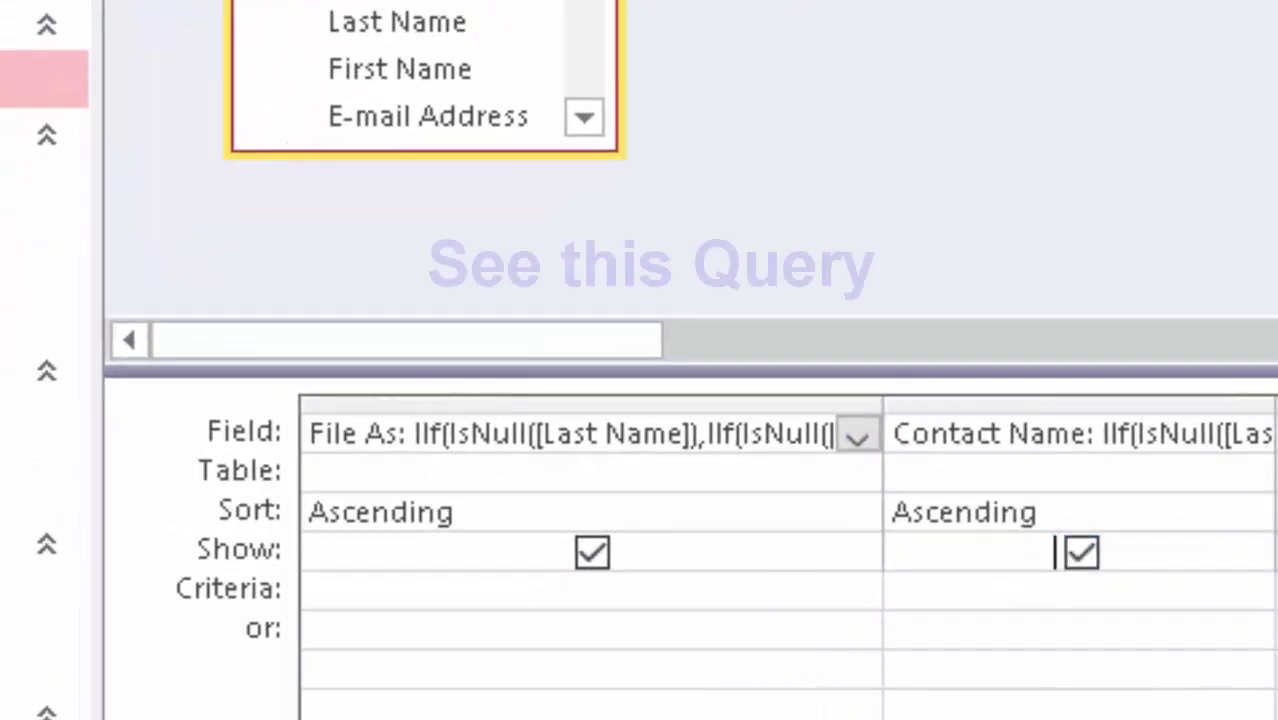
Auto-fit the File As column and read its full expression in Zoom.
double_click(707, 465)
right_click(1088, 433)
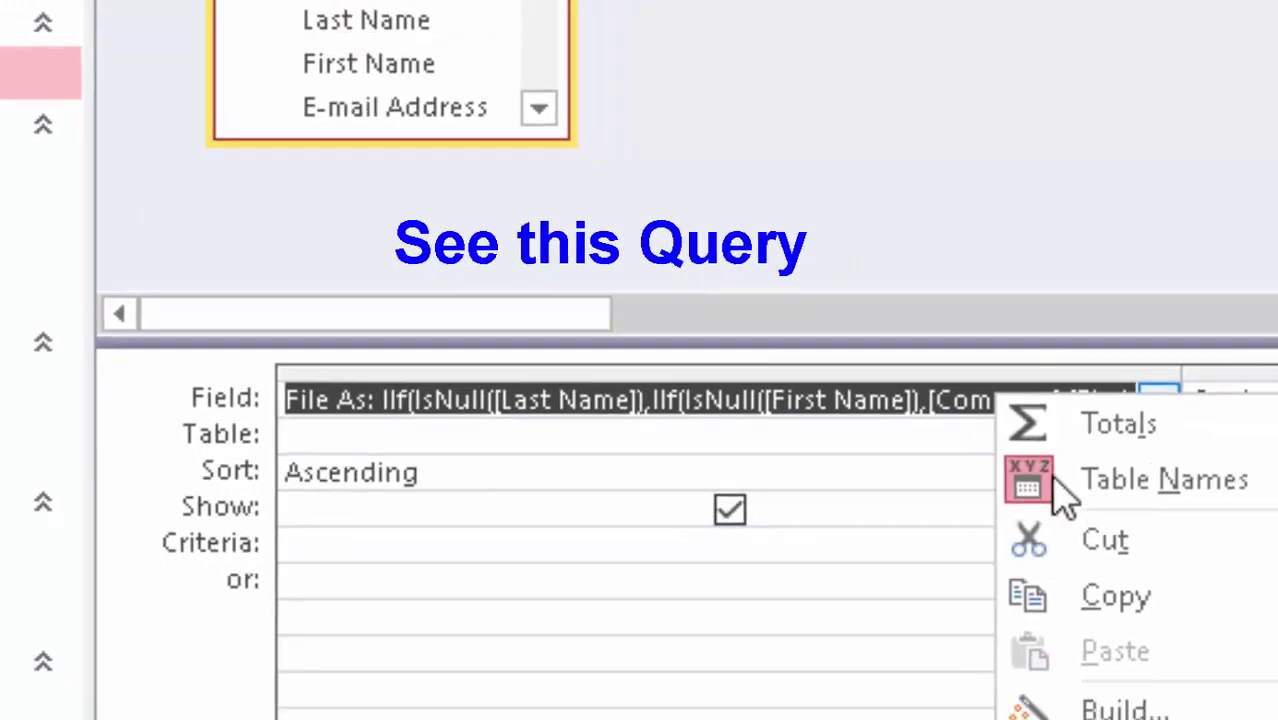
left_click(908, 622)
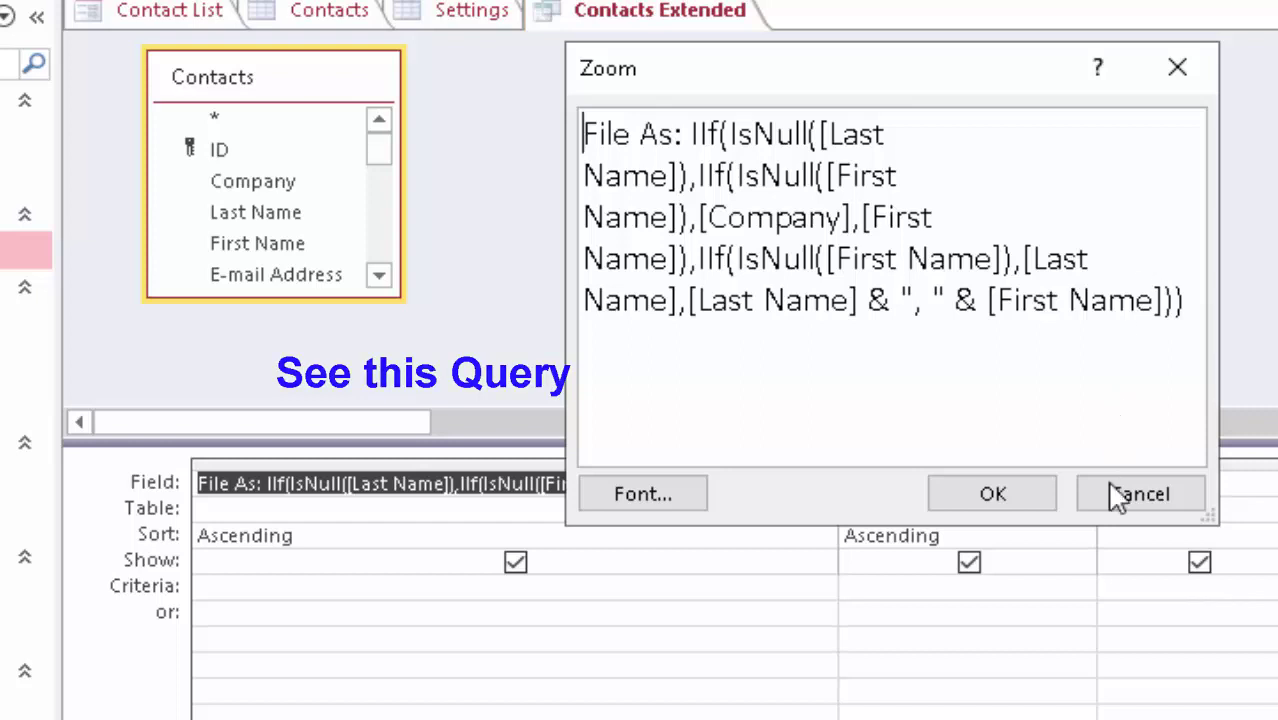
left_click(935, 494)
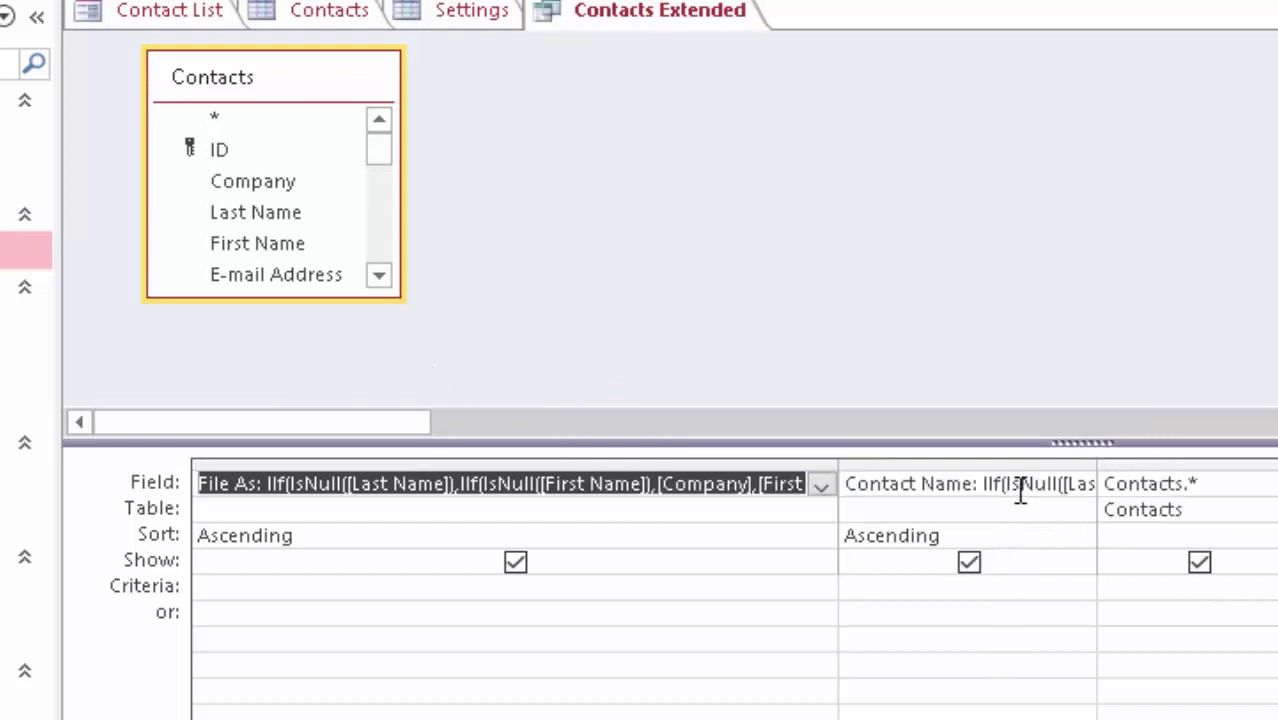
Read the full Contact Name expression in Zoom.
left_click(1022, 484)
right_click(1022, 484)
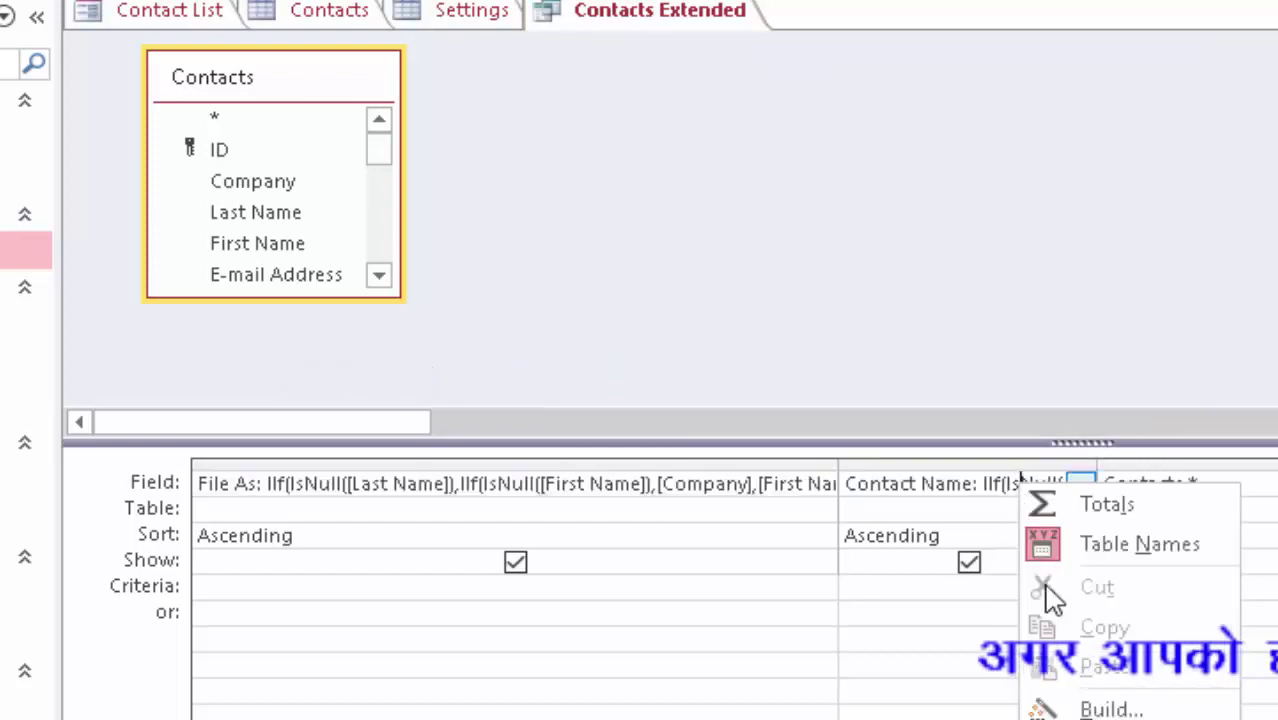
key("z")
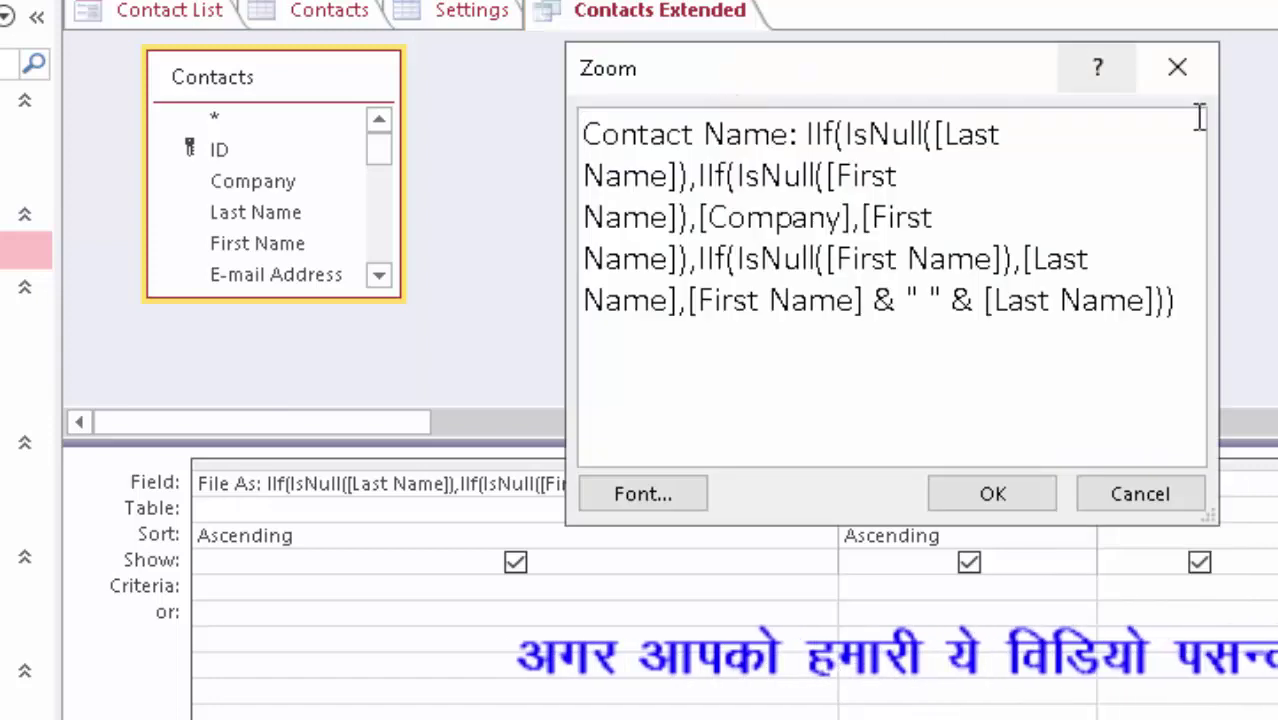
left_click(1179, 72)
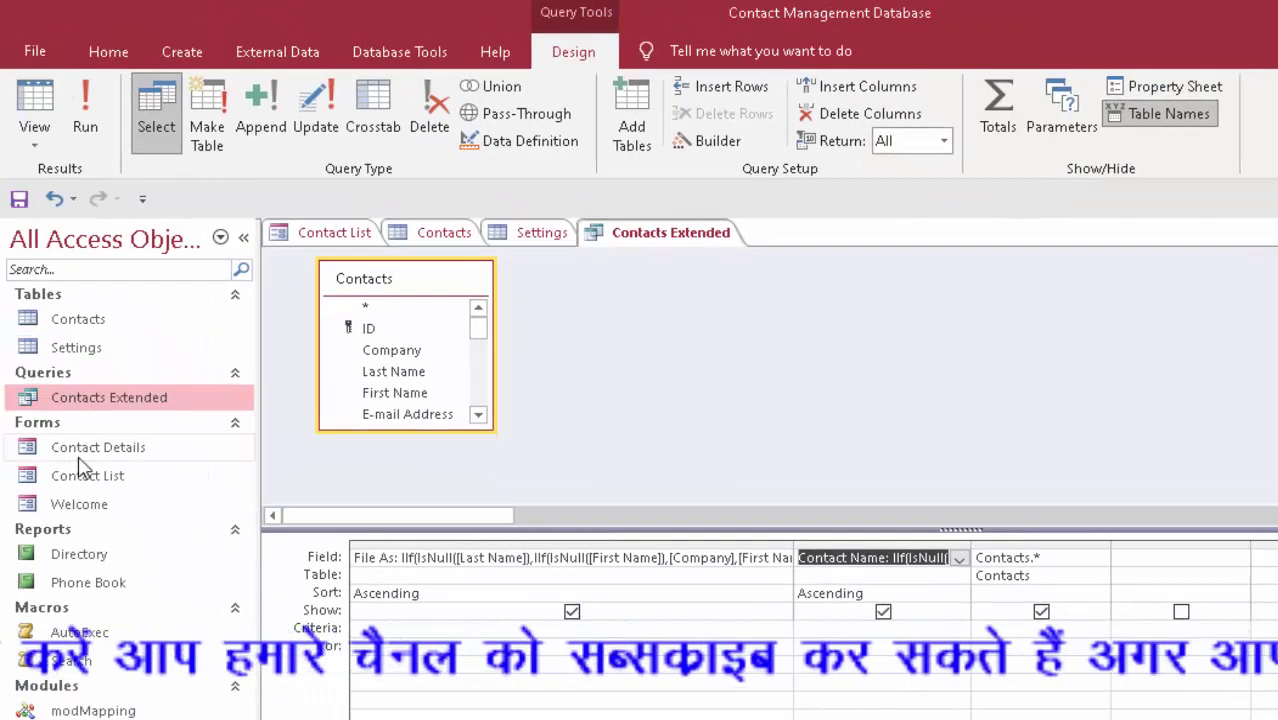
Open the Contact Details form and check its Go to contact list.
double_click(85, 448)
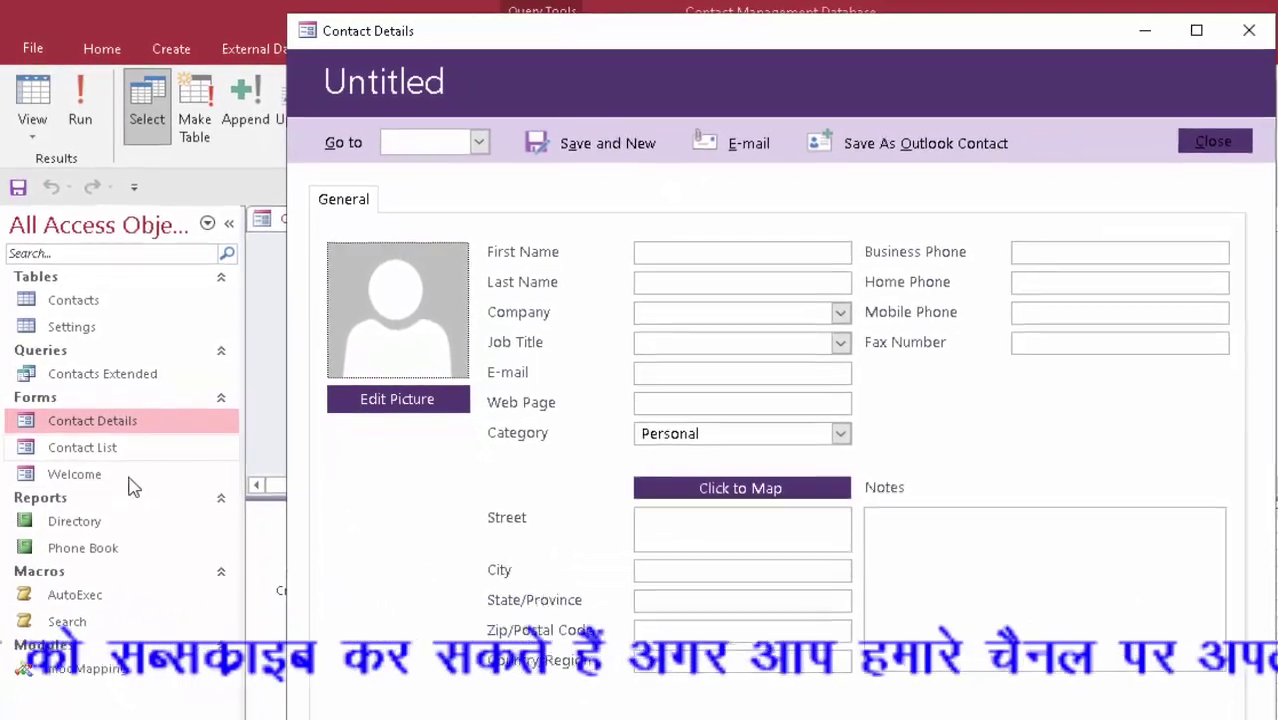
left_click(471, 140)
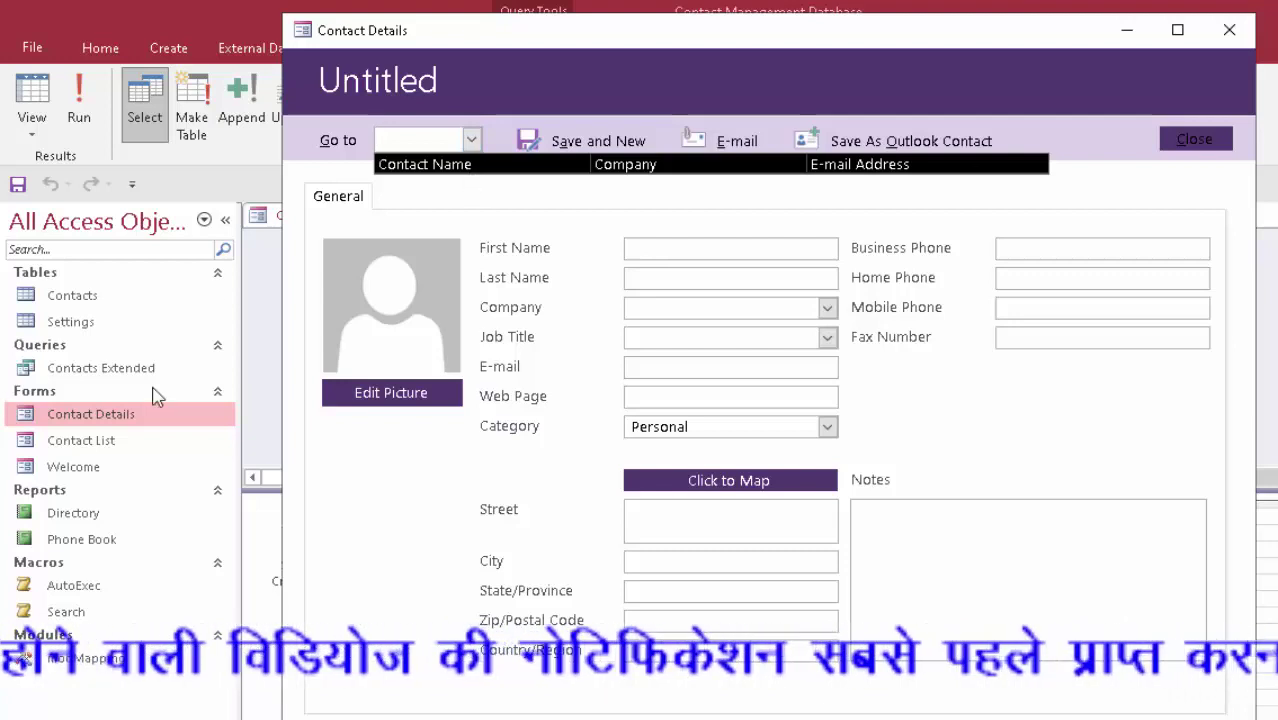
left_click(194, 305)
Open the Directory and Phone Book reports.
left_click(194, 300)
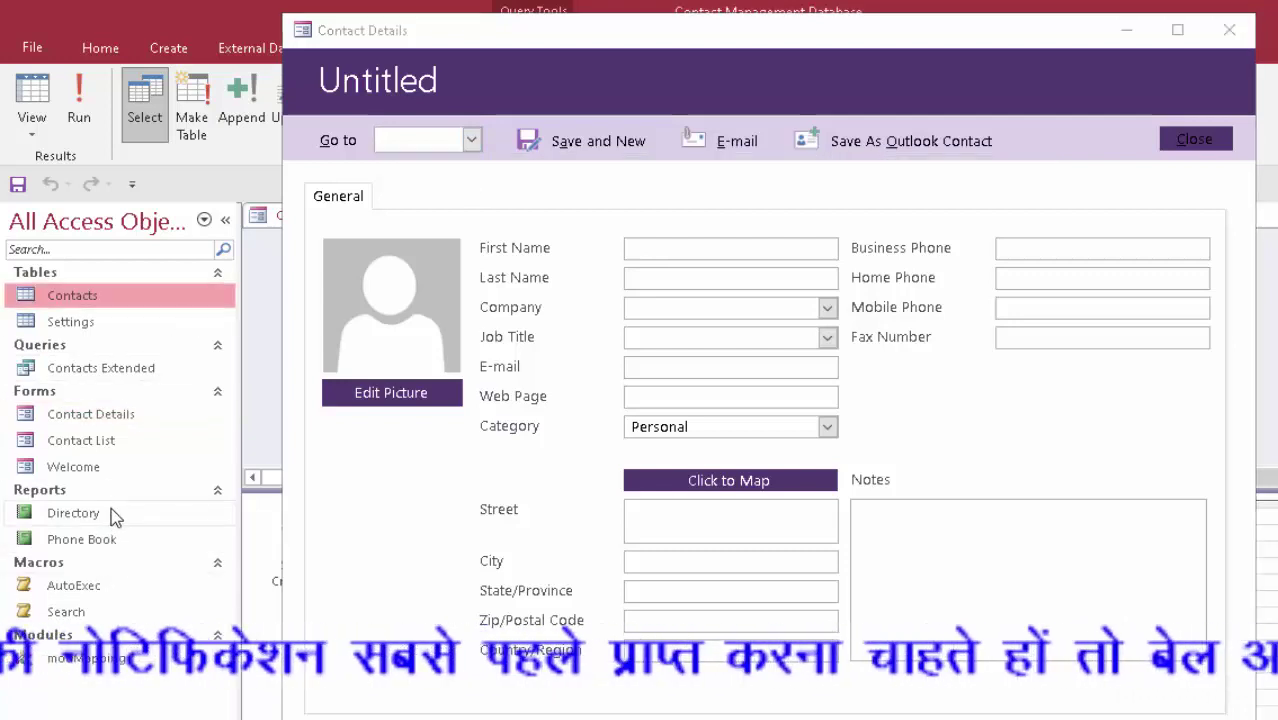
left_click(110, 518)
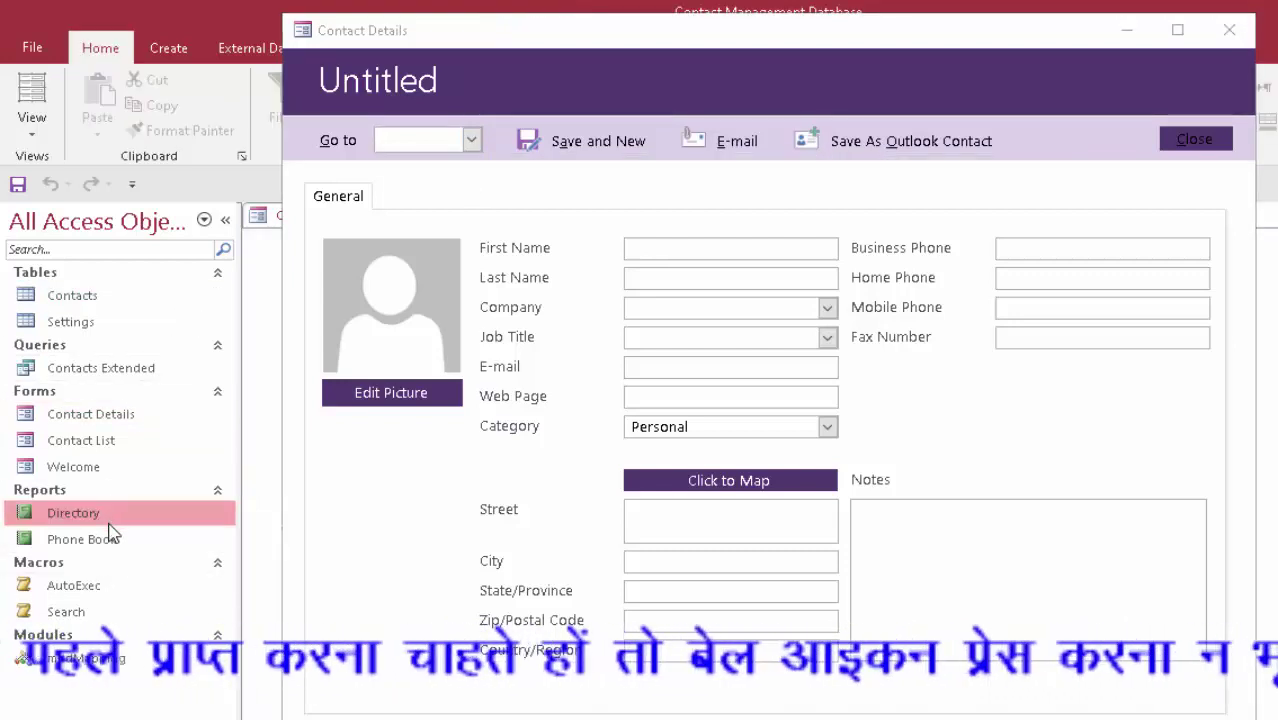
double_click(110, 538)
Run the AutoExec macro to show the Contact List form again.
left_click(70, 585)
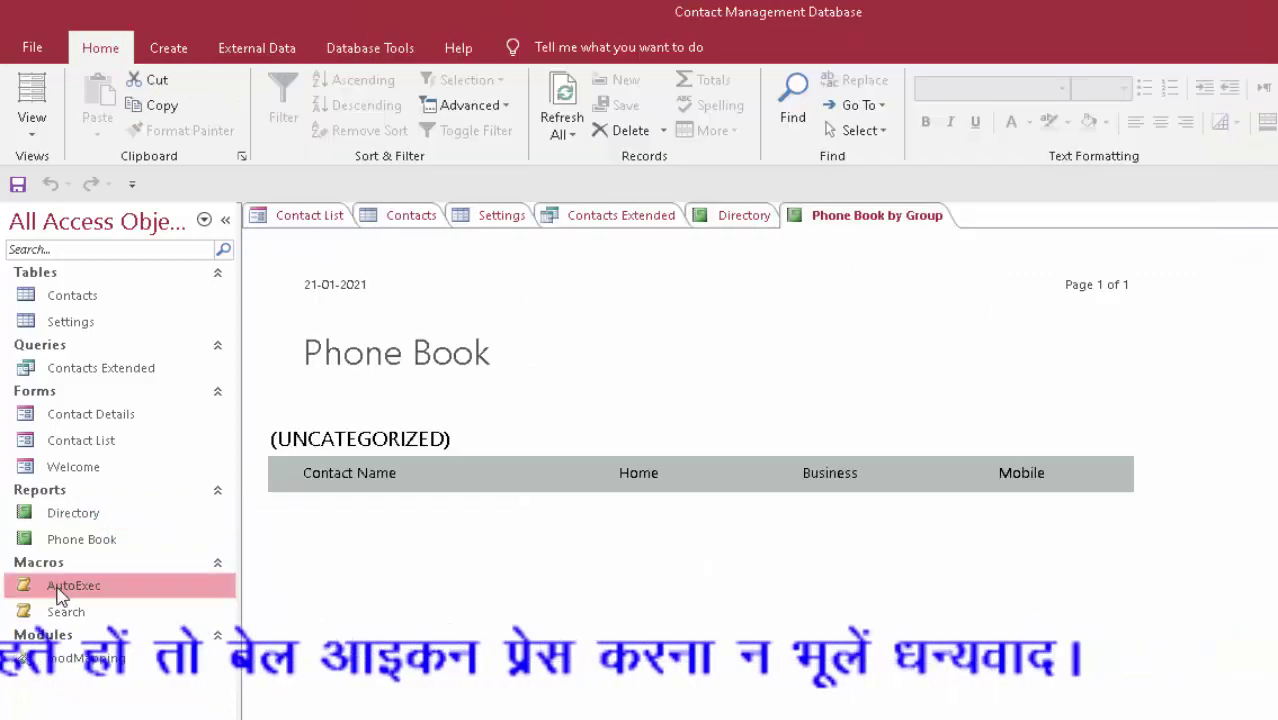
right_click(70, 585)
left_click(108, 326)
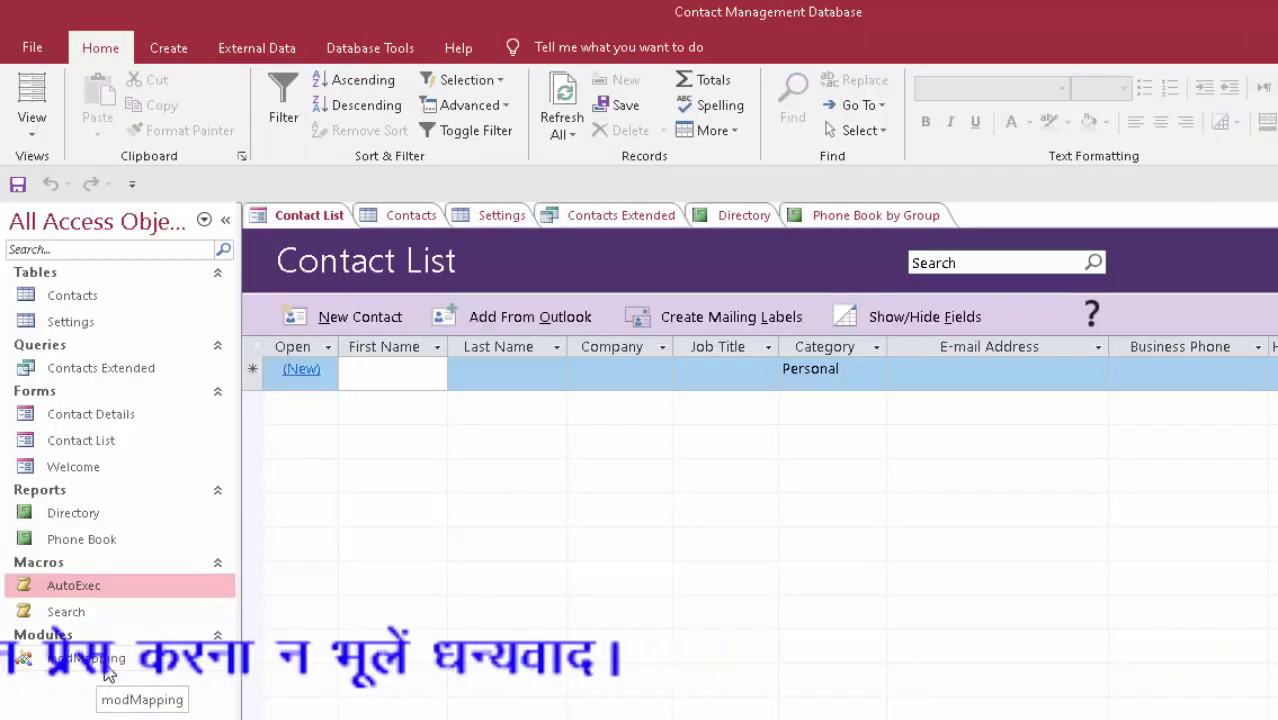